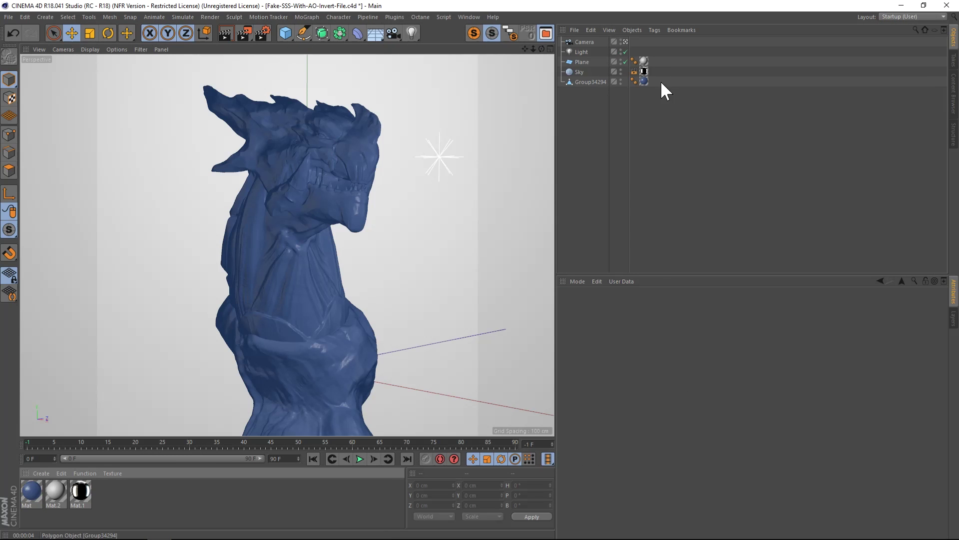
# Step: Delete the material tag from the dragon (Group34294)
pyautogui.click(644, 81)
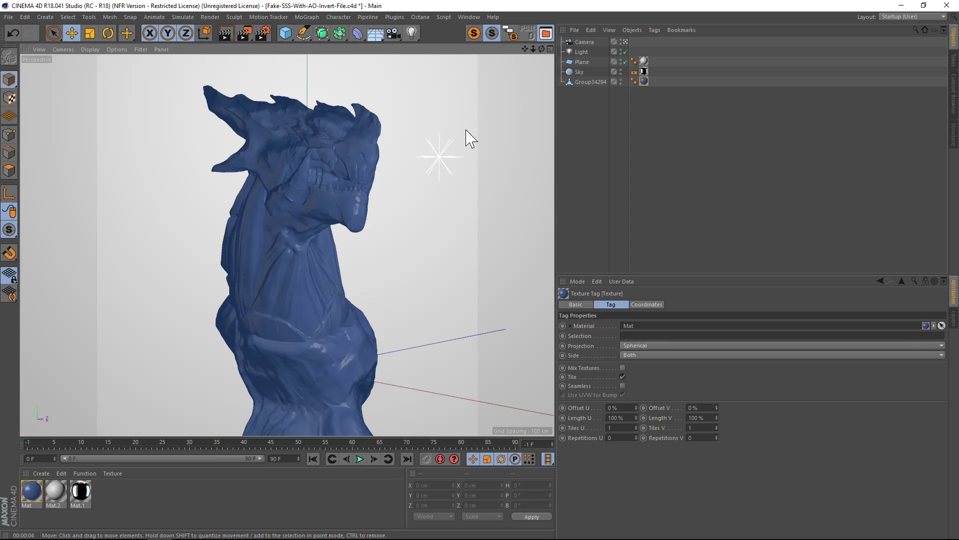
pyautogui.click(643, 81)
pyautogui.press('Delete')
# Step: Set the Mat material's colour to dark blue: H 221°, S 65%, V 46%
pyautogui.click(26, 490)
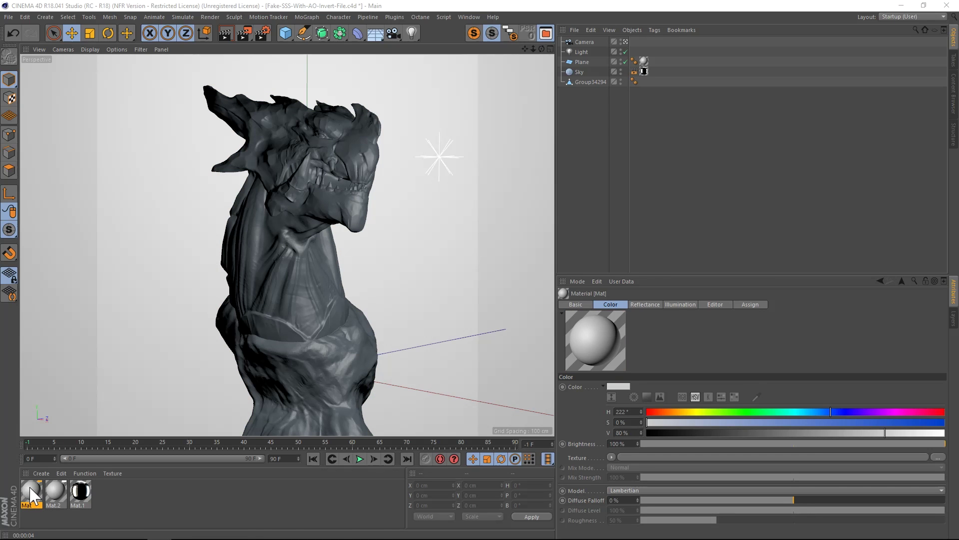
pyautogui.doubleClick(31, 490)
pyautogui.moveTo(368, 59); pyautogui.dragTo(282, 67)
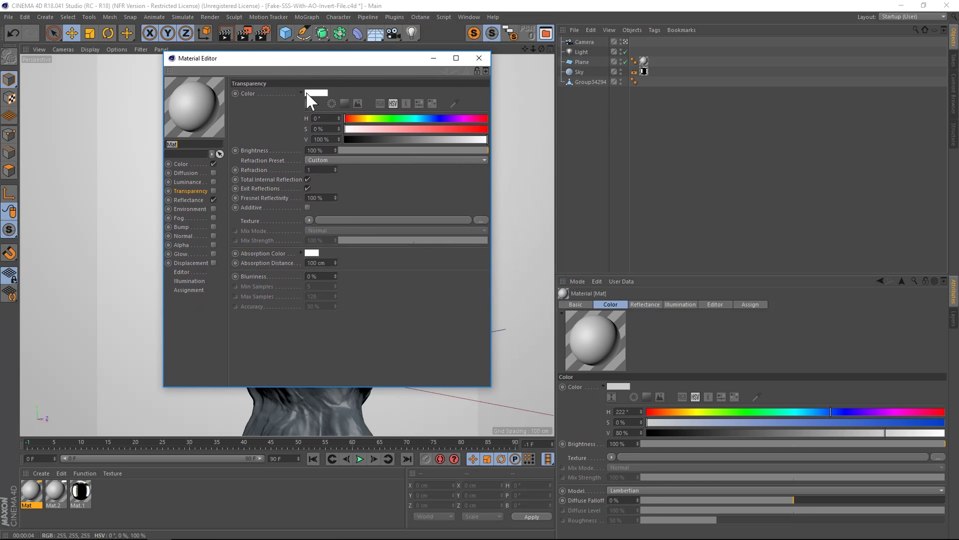
pyautogui.click(186, 164)
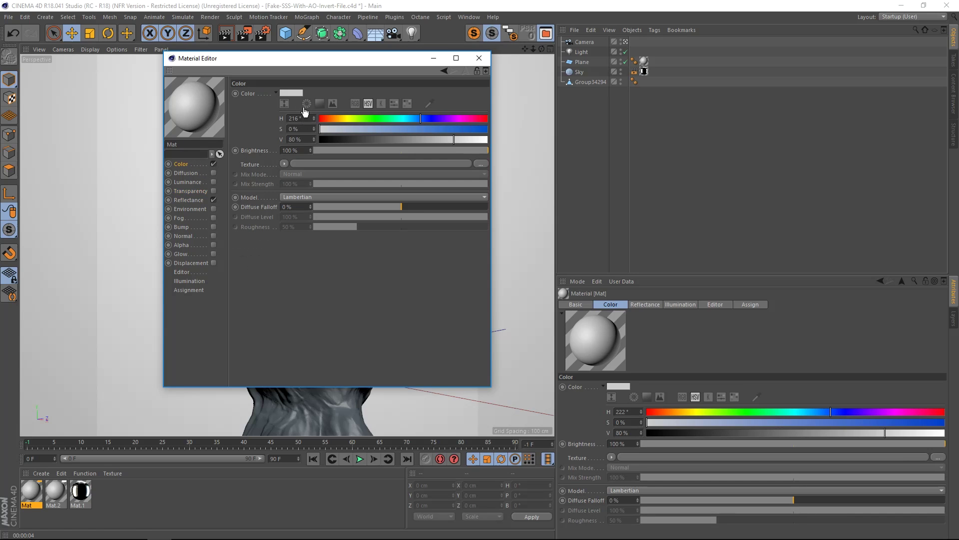
pyautogui.moveTo(420, 118); pyautogui.dragTo(428, 118)
pyautogui.click(440, 128)
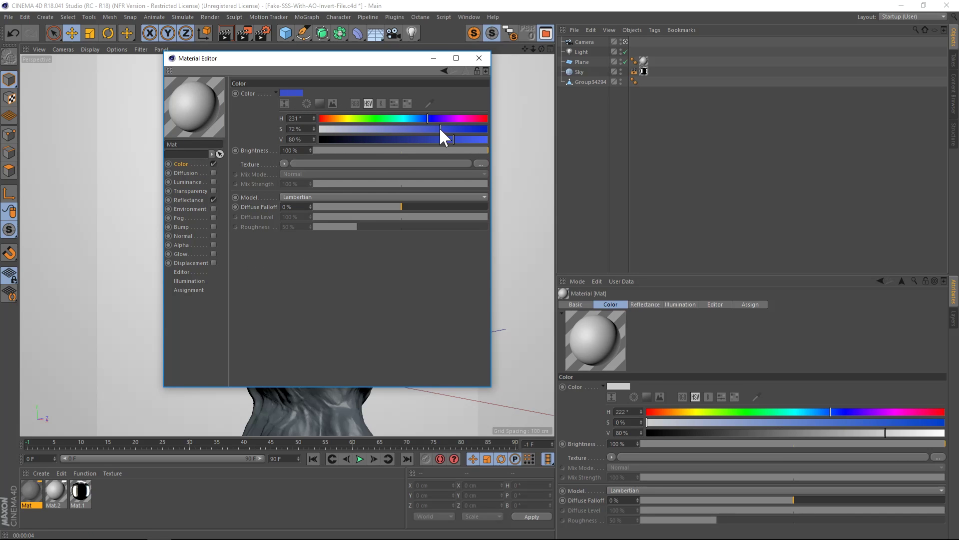
pyautogui.click(398, 139)
pyautogui.click(418, 128)
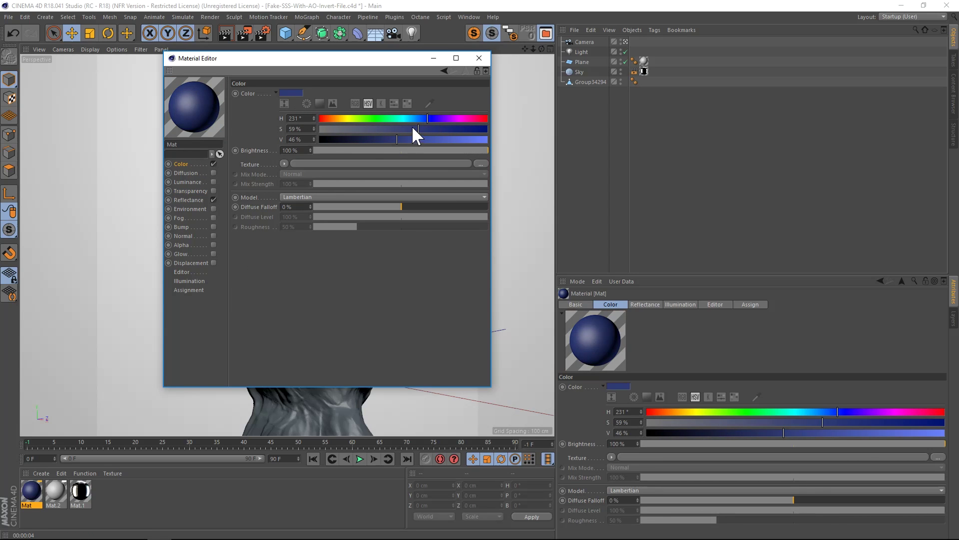
pyautogui.moveTo(429, 117); pyautogui.dragTo(423, 118)
pyautogui.click(428, 129)
# Step: Replace Mat's Default Specular with a Beckmann reflectance layer using Dielectric Fresnel
pyautogui.click(190, 199)
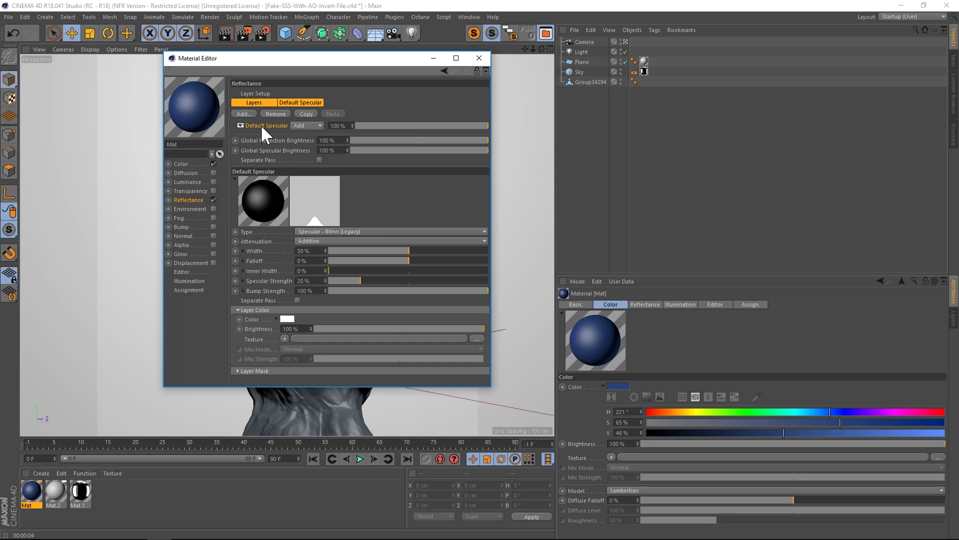
pyautogui.press('Delete')
pyautogui.click(250, 113)
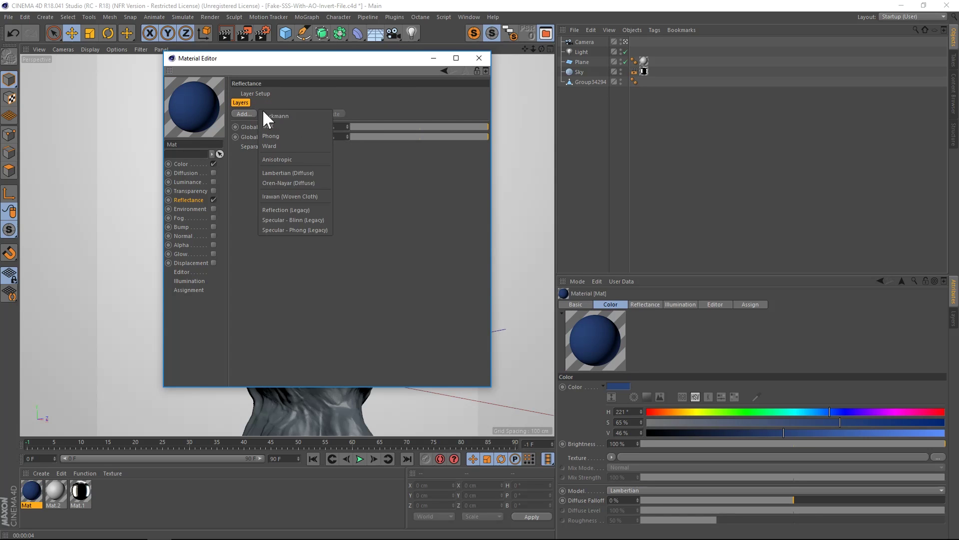
pyautogui.click(290, 116)
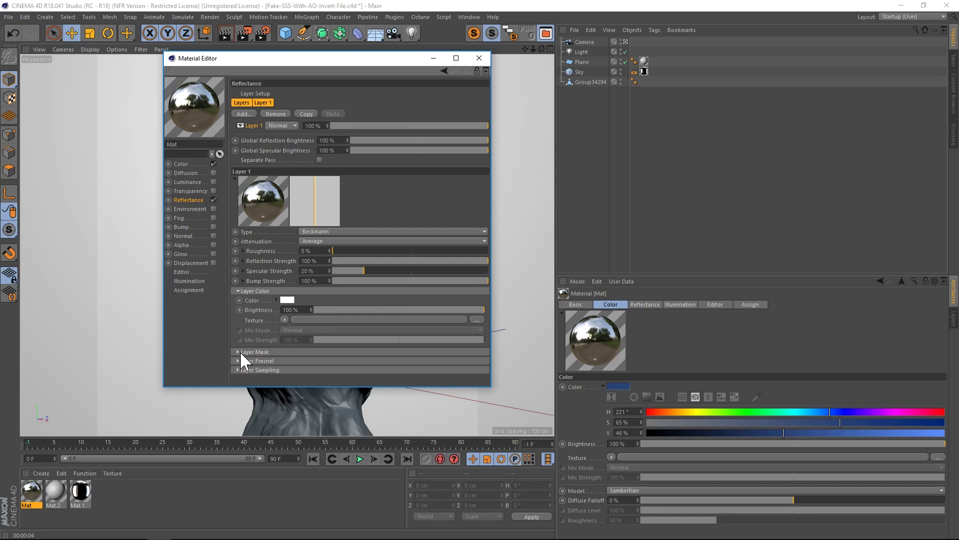
pyautogui.click(263, 359)
pyautogui.click(314, 373)
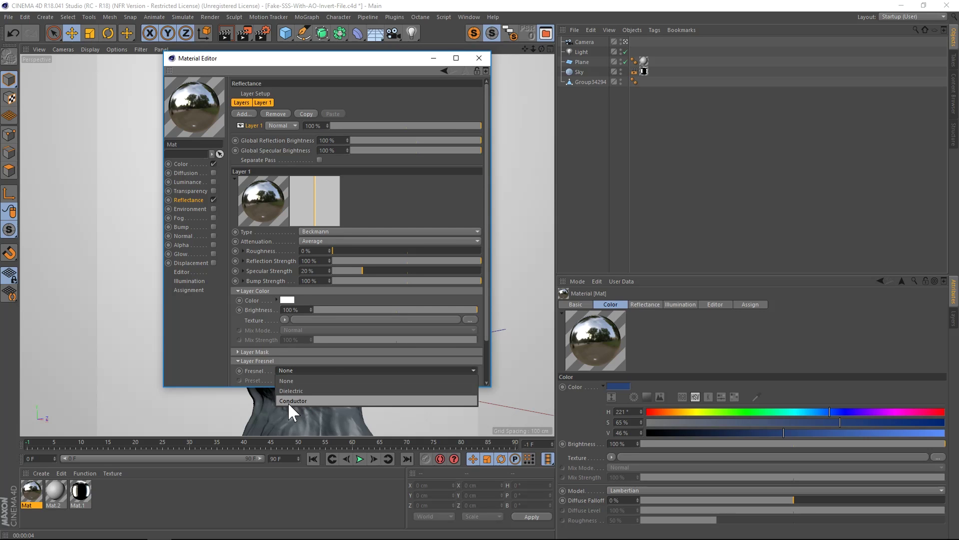
pyautogui.click(305, 389)
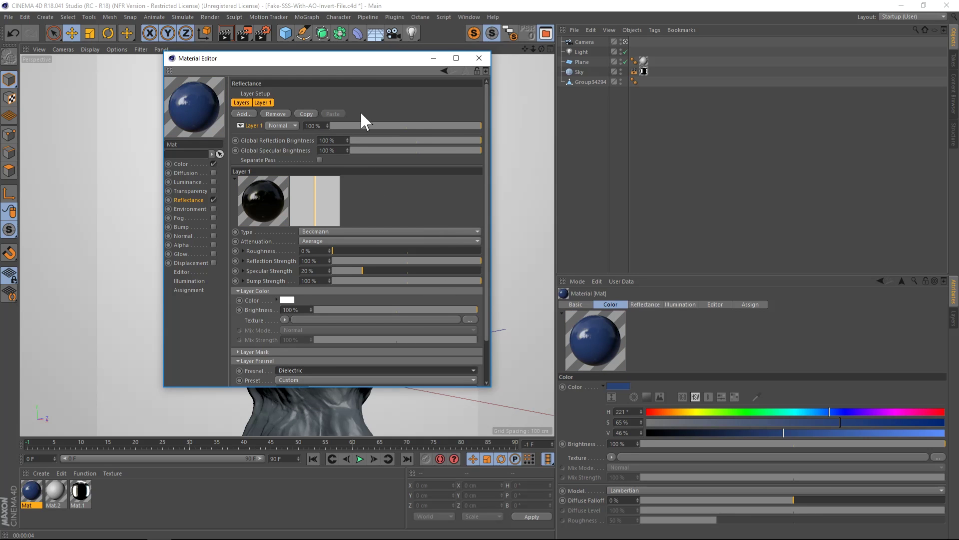
# Step: Disable Mat's Color and Reflectance channels and enable Luminance
pyautogui.click(181, 164)
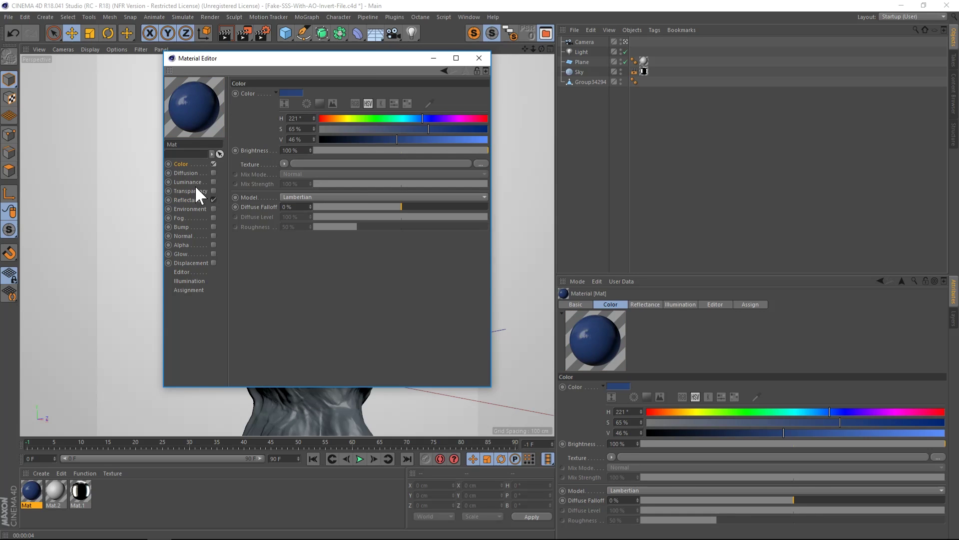
pyautogui.click(188, 182)
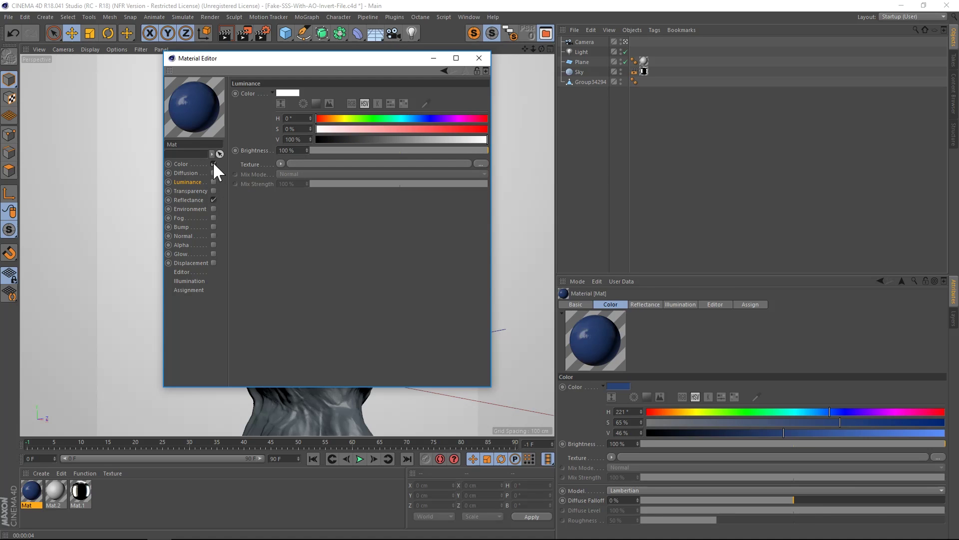
pyautogui.click(213, 164)
pyautogui.click(214, 200)
pyautogui.click(213, 182)
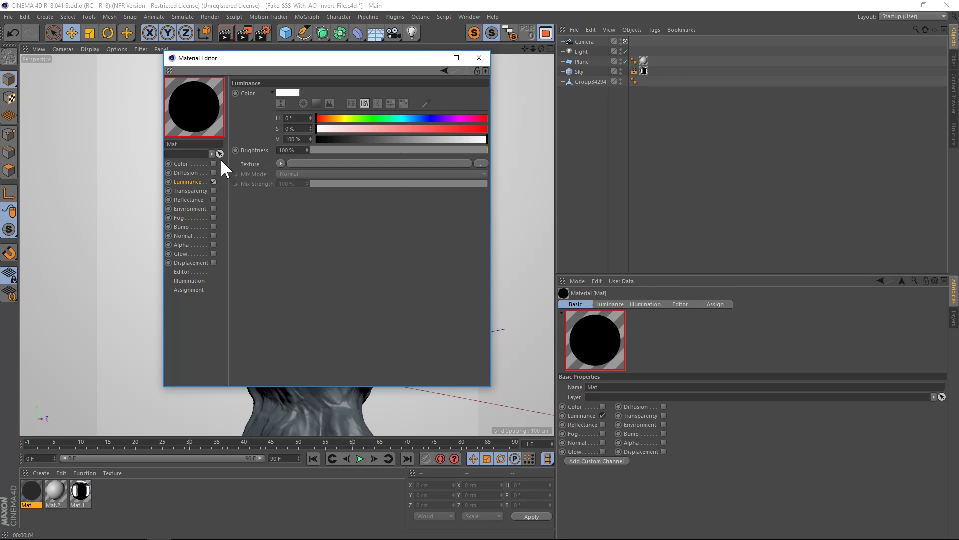
# Step: Load an Ambient Occlusion shader as the Luminance texture and apply Mat to the dragon
pyautogui.moveTo(247, 58); pyautogui.dragTo(427, 42)
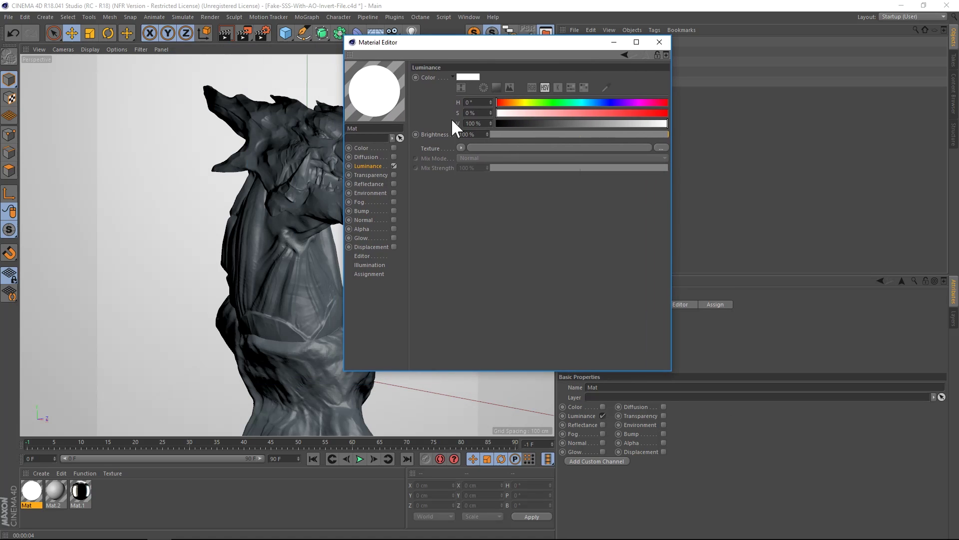
pyautogui.click(460, 147)
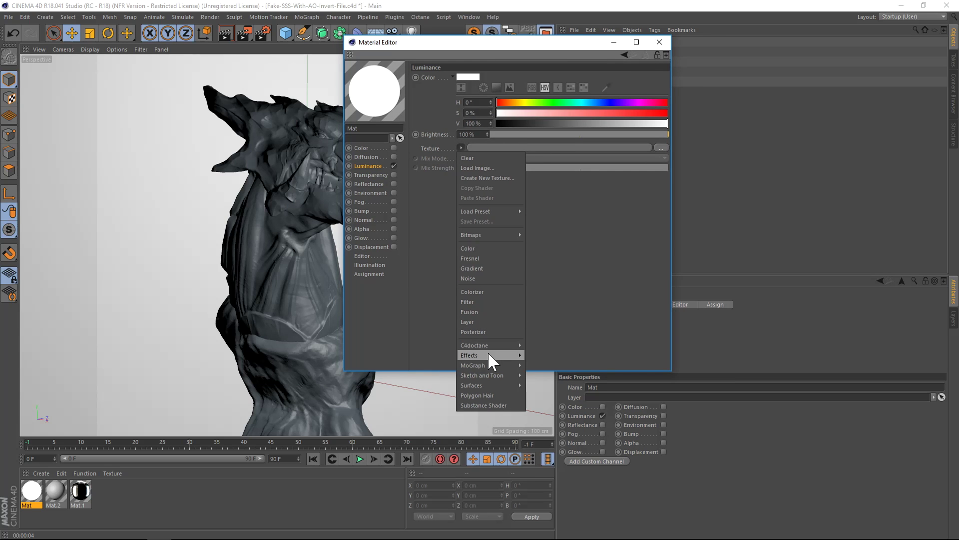
pyautogui.moveTo(487, 353)
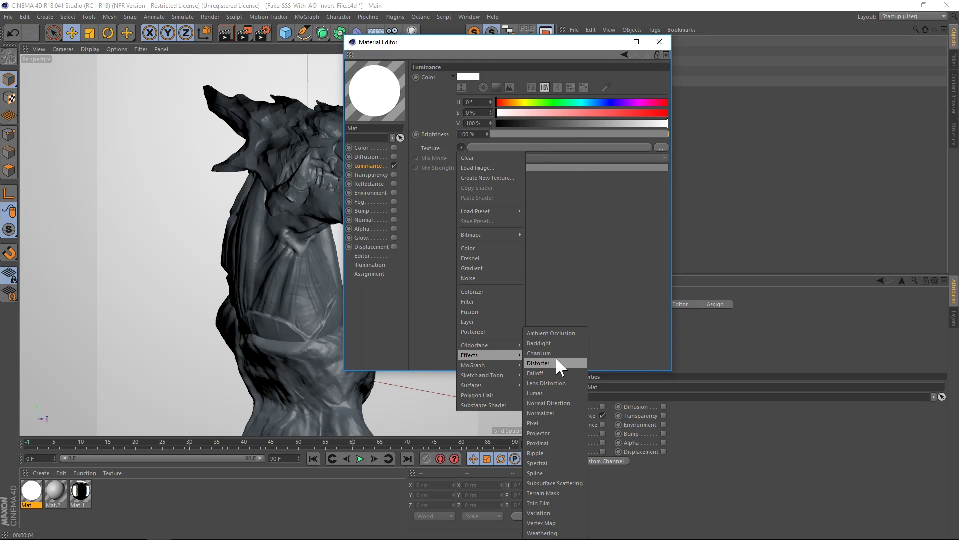
pyautogui.click(556, 332)
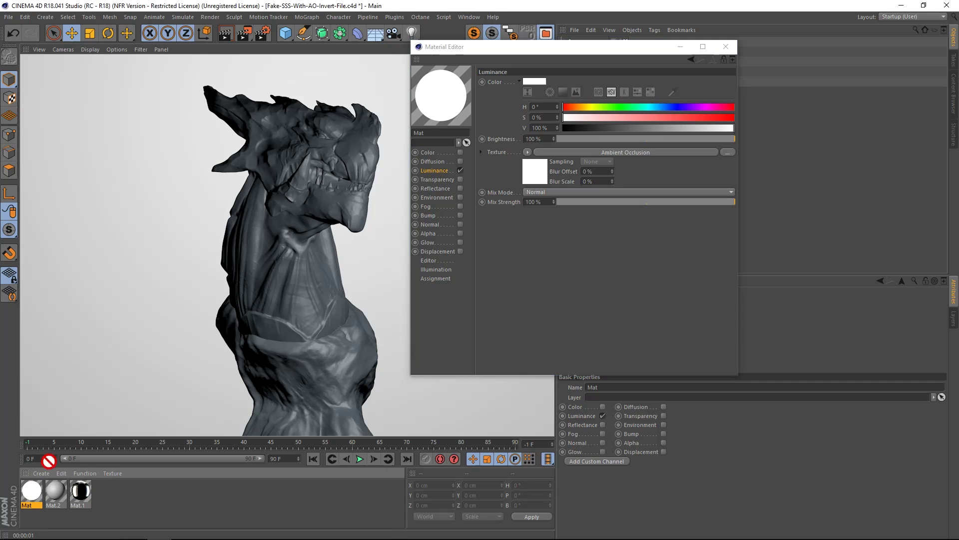
pyautogui.moveTo(48, 461); pyautogui.dragTo(260, 246)
pyautogui.moveTo(311, 143); pyautogui.dragTo(311, 143)
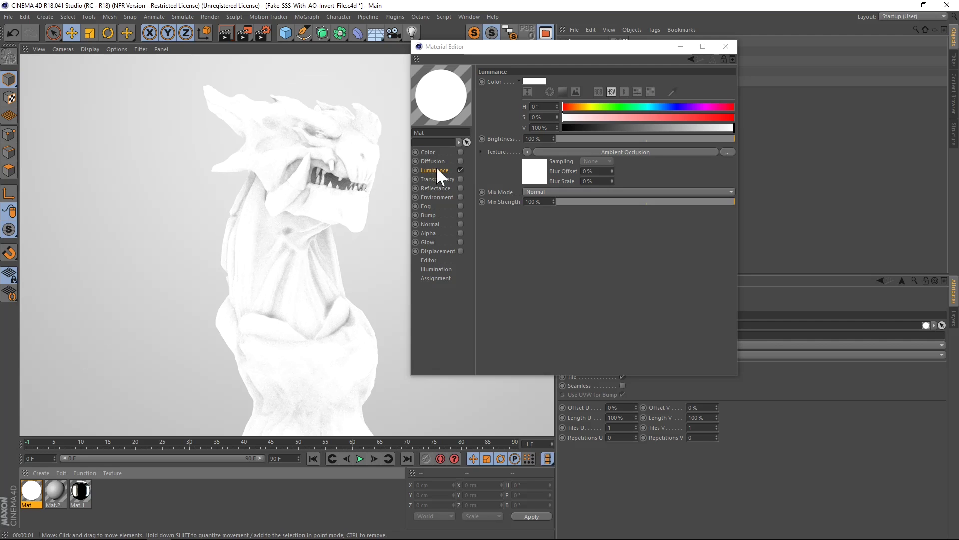
# Step: Enable Invert Direction in the Ambient Occlusion shader's settings
pyautogui.click(538, 173)
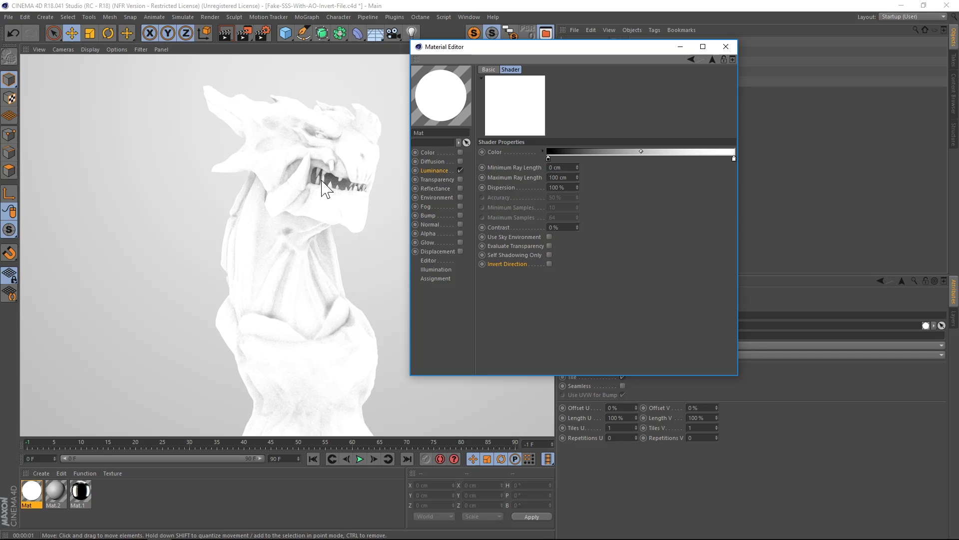
pyautogui.click(549, 263)
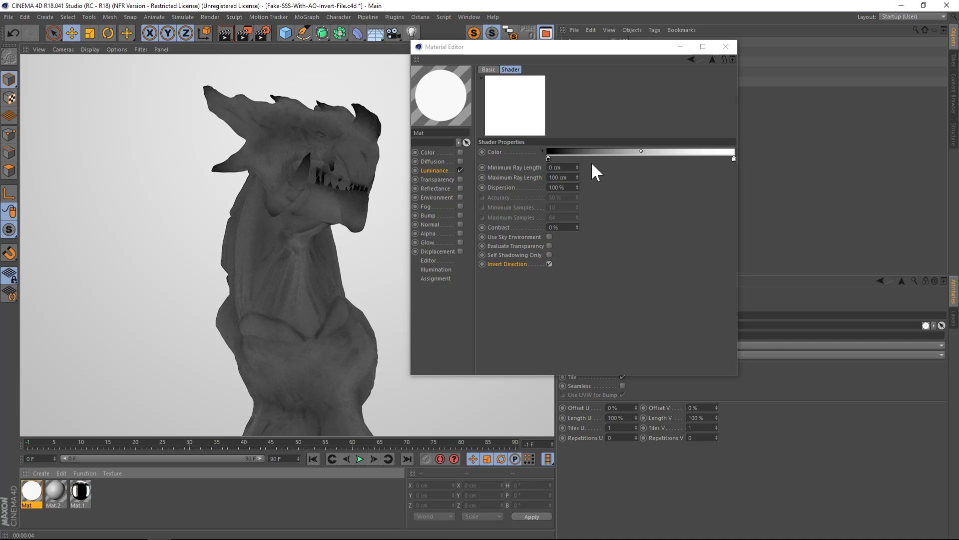
# Step: Set the gradient's left knot to pale cyan with 64% saturation
pyautogui.click(523, 153)
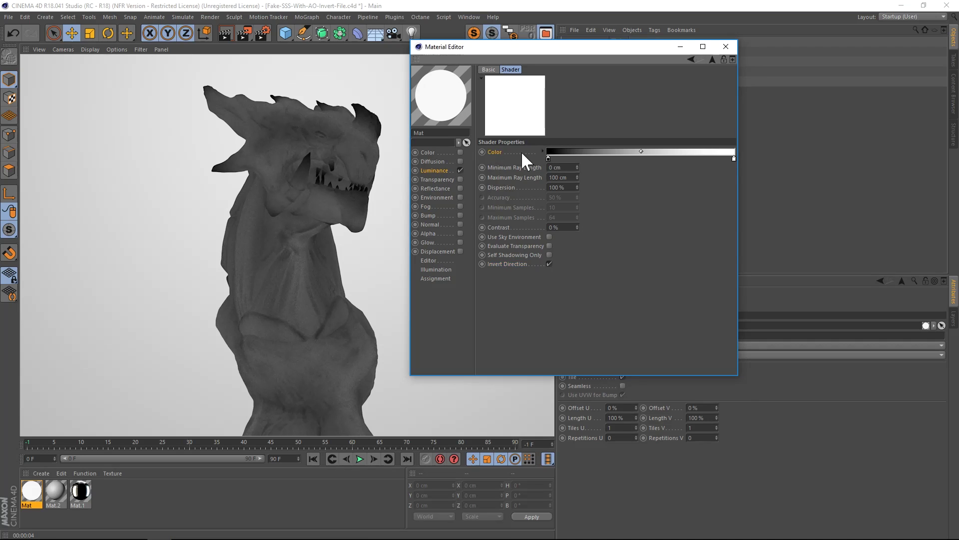
pyautogui.doubleClick(547, 158)
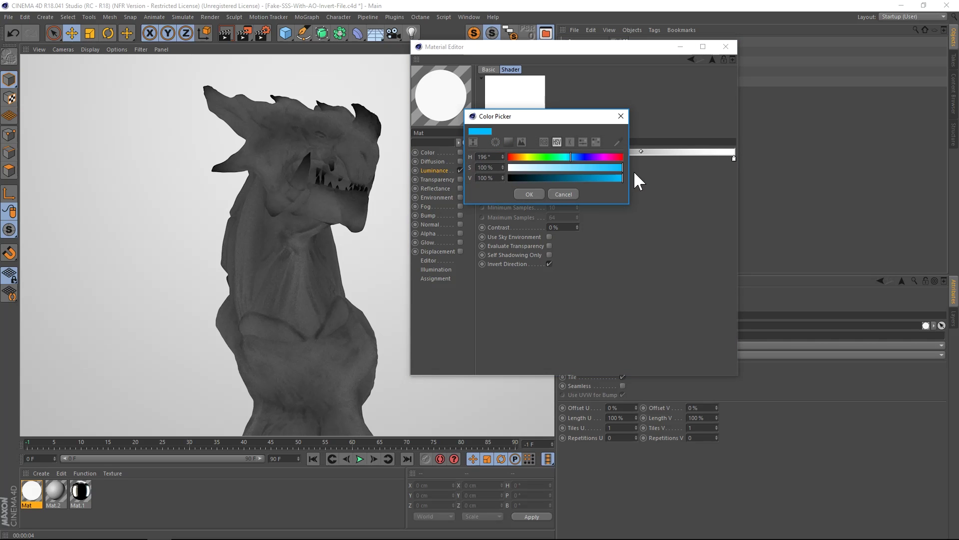
pyautogui.moveTo(577, 168); pyautogui.dragTo(582, 165)
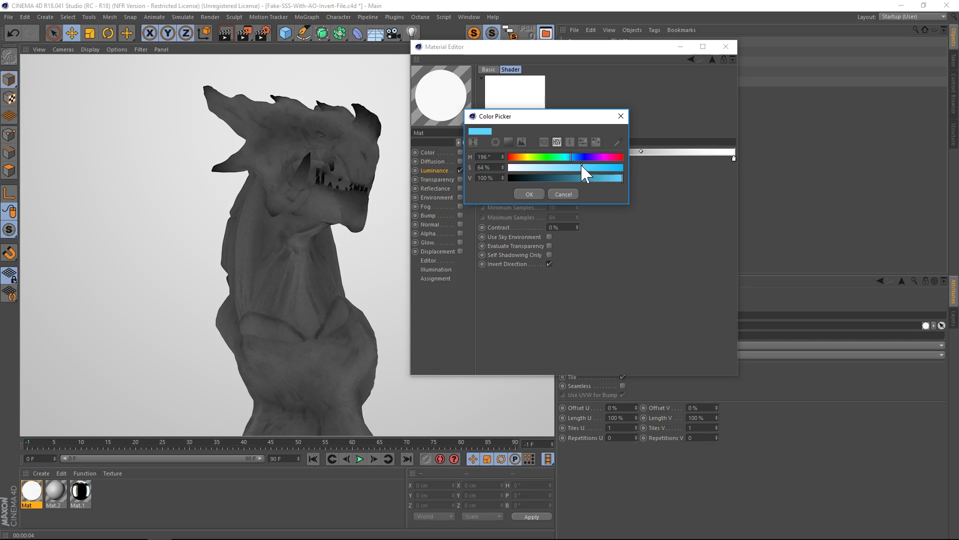
pyautogui.click(529, 195)
# Step: Make the gradient's right knot dark blue, preview the render, and slide that knot left
pyautogui.doubleClick(734, 158)
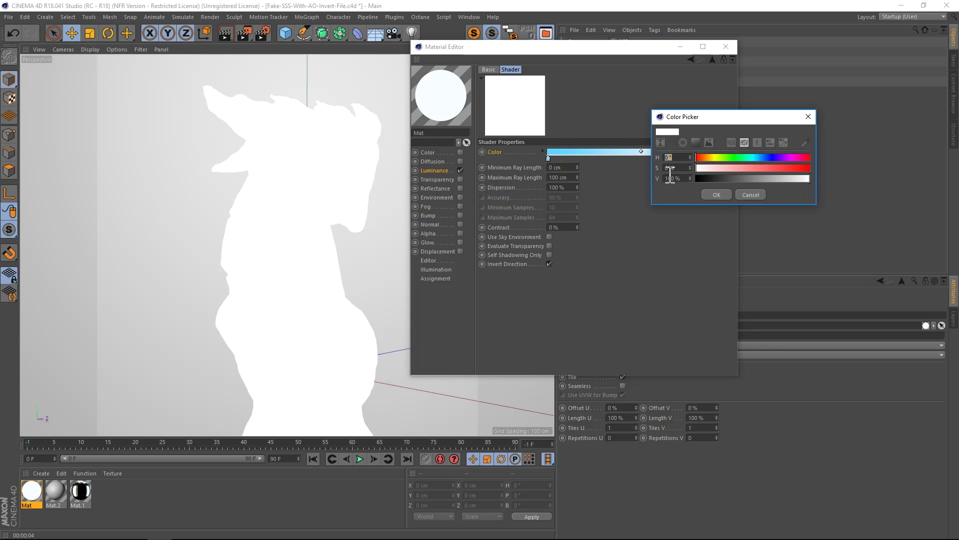
pyautogui.moveTo(762, 121); pyautogui.dragTo(582, 122)
pyautogui.moveTo(586, 169); pyautogui.dragTo(553, 179)
pyautogui.click(545, 195)
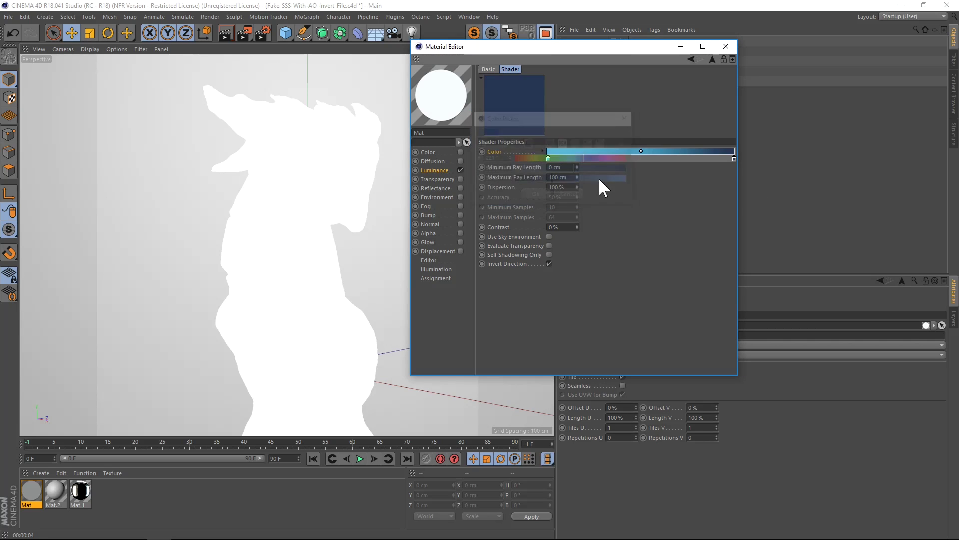
pyautogui.click(227, 32)
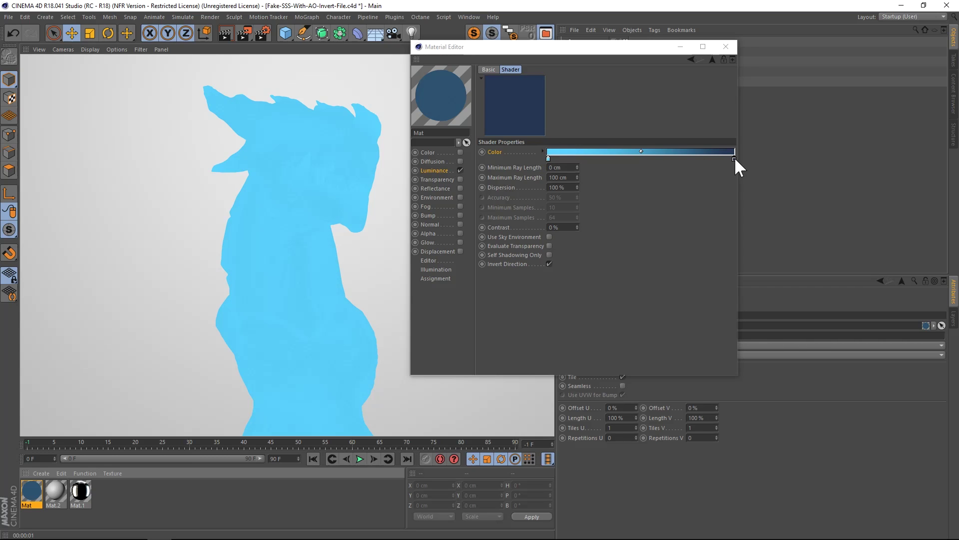
pyautogui.moveTo(733, 159); pyautogui.dragTo(640, 159)
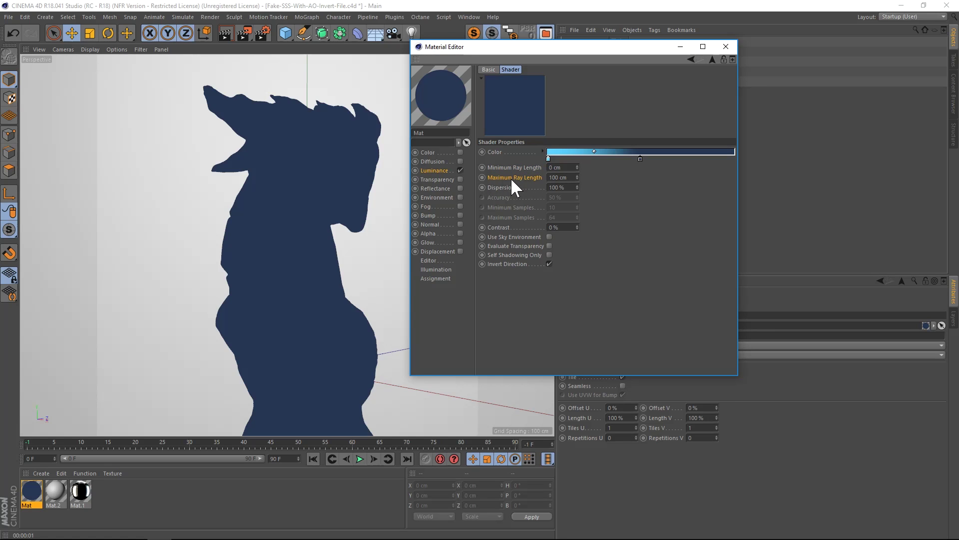
# Step: Set the Ambient Occlusion maximum ray length to 40 cm and render a preview
pyautogui.moveTo(568, 178); pyautogui.dragTo(542, 178)
pyautogui.write('40')
pyautogui.press('Return')
pyautogui.click(231, 33)
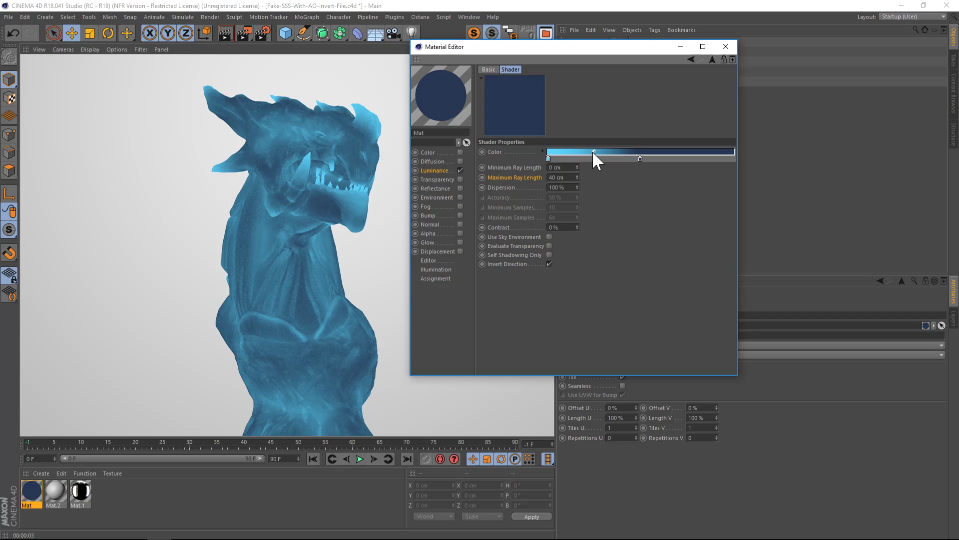
# Step: Reshape the gradient knots, try a 30 cm maximum ray length, and re-render
pyautogui.moveTo(593, 151); pyautogui.dragTo(579, 151)
pyautogui.moveTo(641, 159); pyautogui.dragTo(662, 158)
pyautogui.doubleClick(557, 178)
pyautogui.write('30')
pyautogui.press('Return')
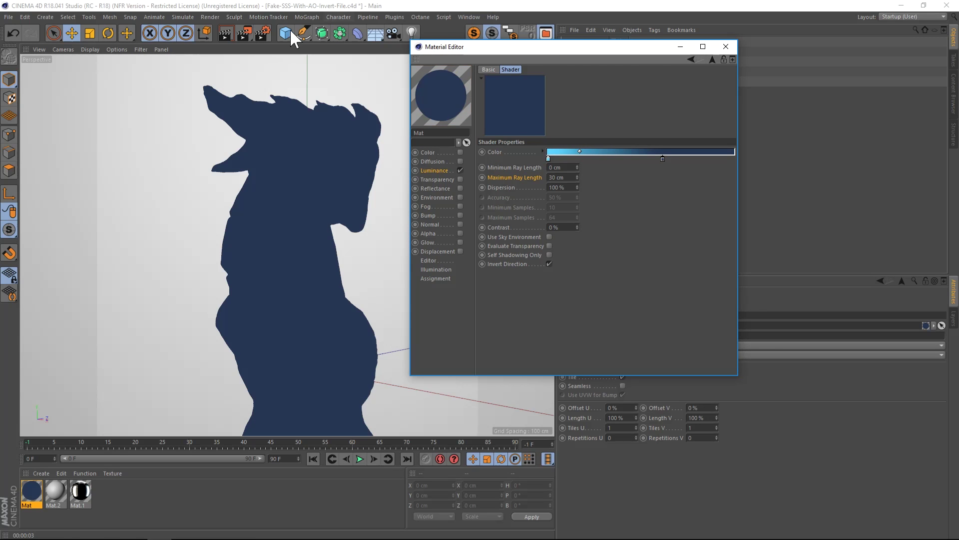
pyautogui.click(225, 31)
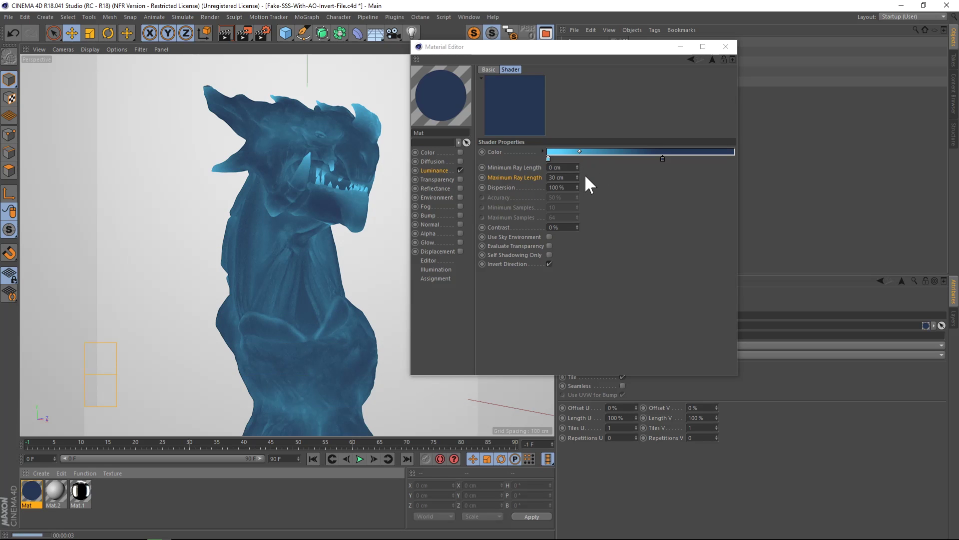
# Step: Set minimum ray length to 5 cm and maximum back to 40 cm, then render
pyautogui.click(566, 168)
pyautogui.write('5')
pyautogui.press('Return')
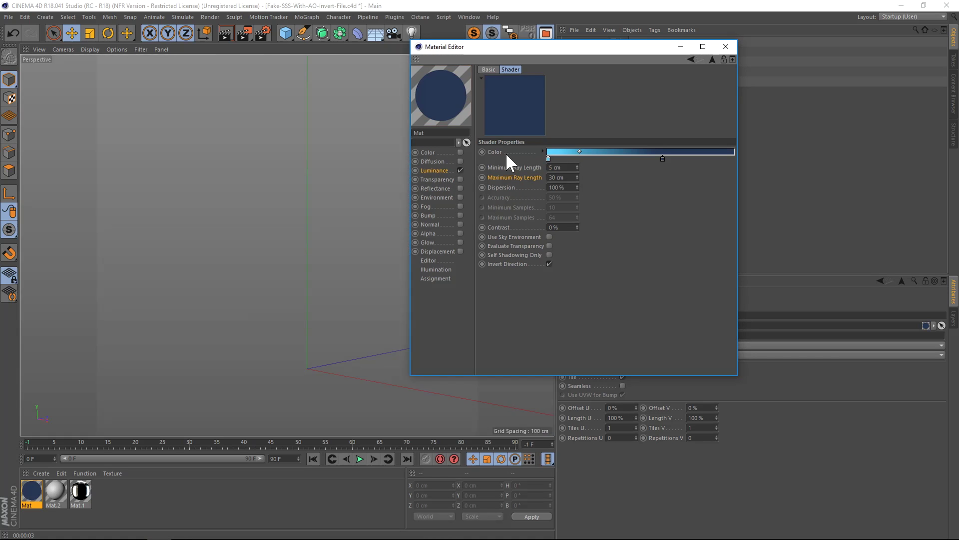
pyautogui.write('40')
pyautogui.press('Return')
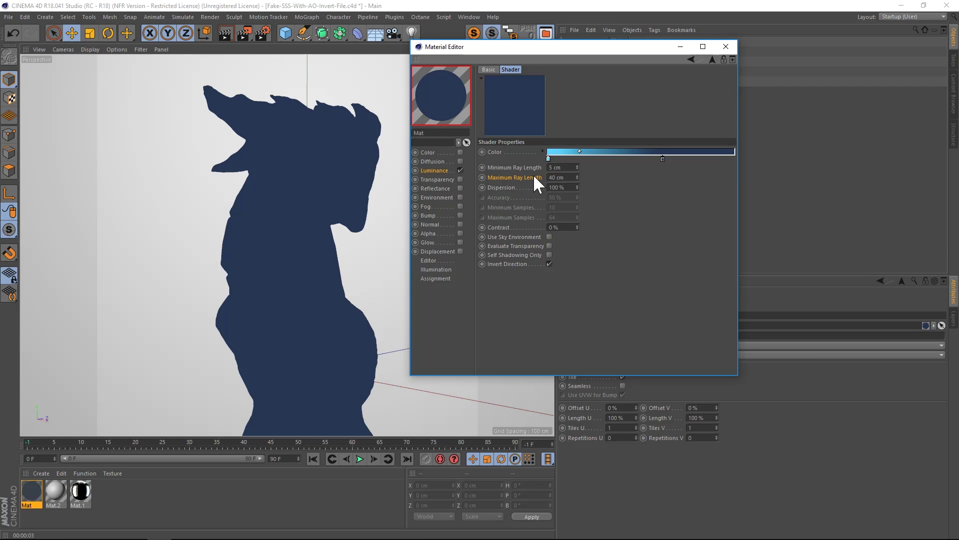
pyautogui.click(226, 33)
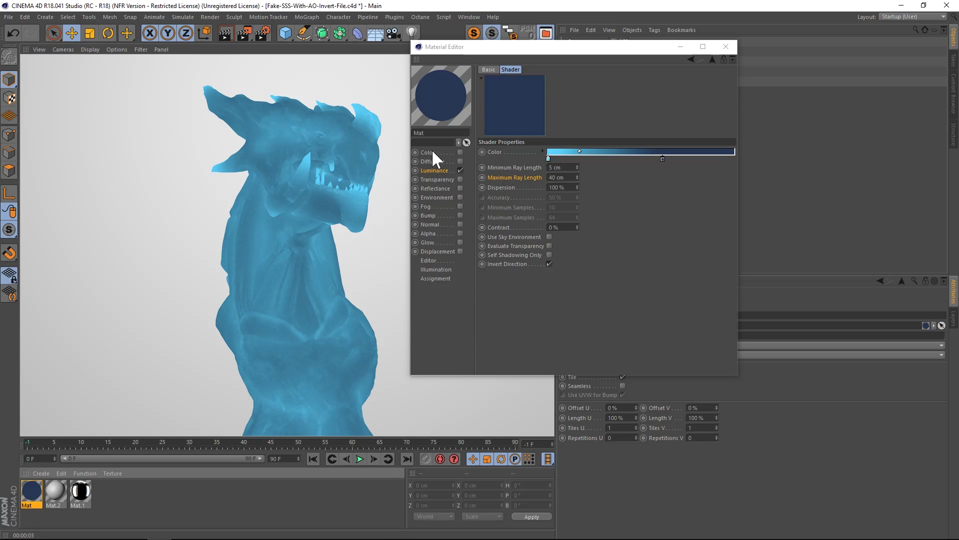
# Step: Re-enable Mat's Color and Reflectance channels and render the viewport
pyautogui.click(461, 153)
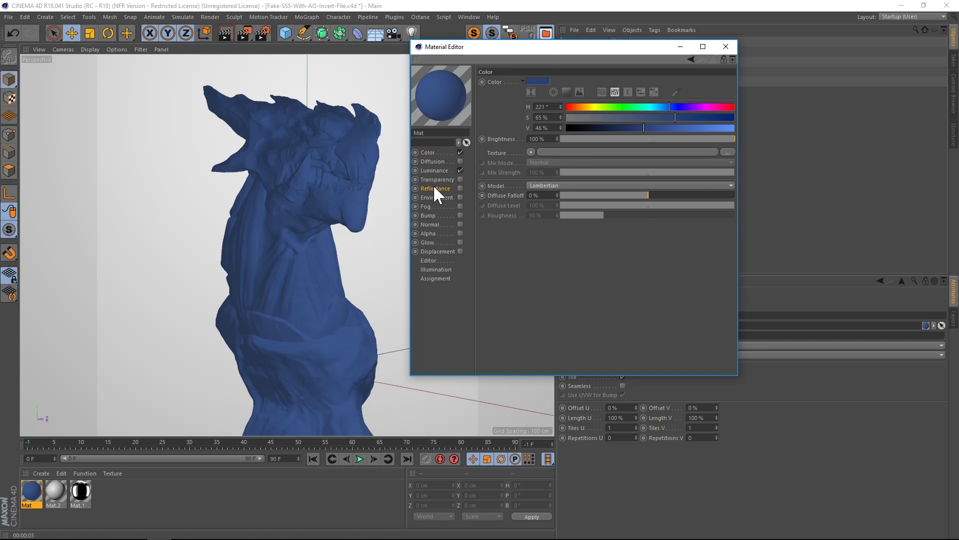
pyautogui.click(461, 189)
pyautogui.click(226, 34)
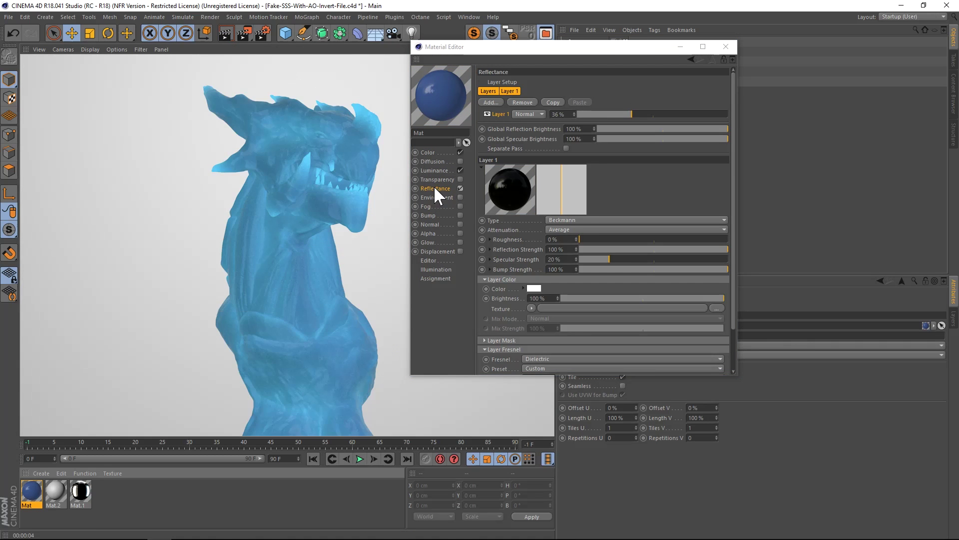
pyautogui.click(435, 190)
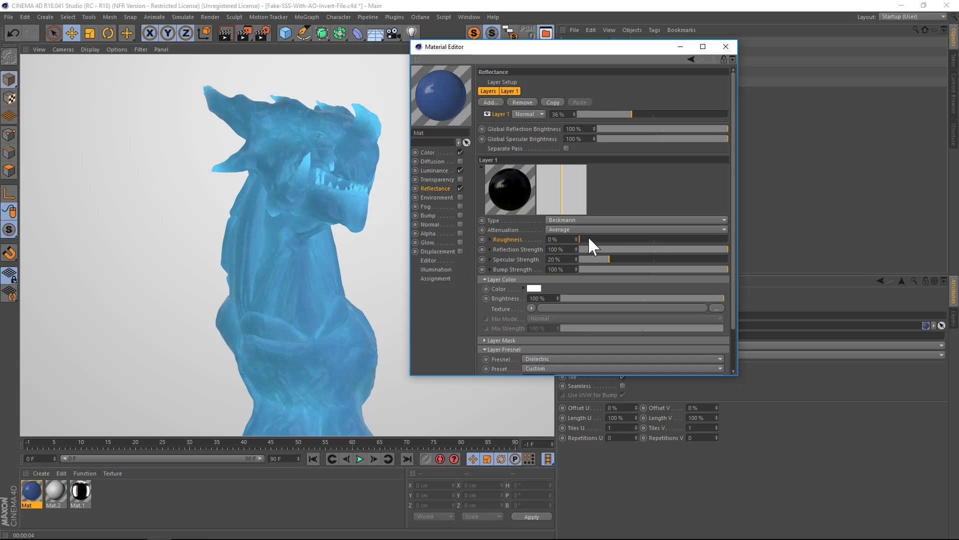
# Step: Give the reflectance layer 73% roughness and 93% layer strength
pyautogui.moveTo(589, 239); pyautogui.dragTo(690, 238)
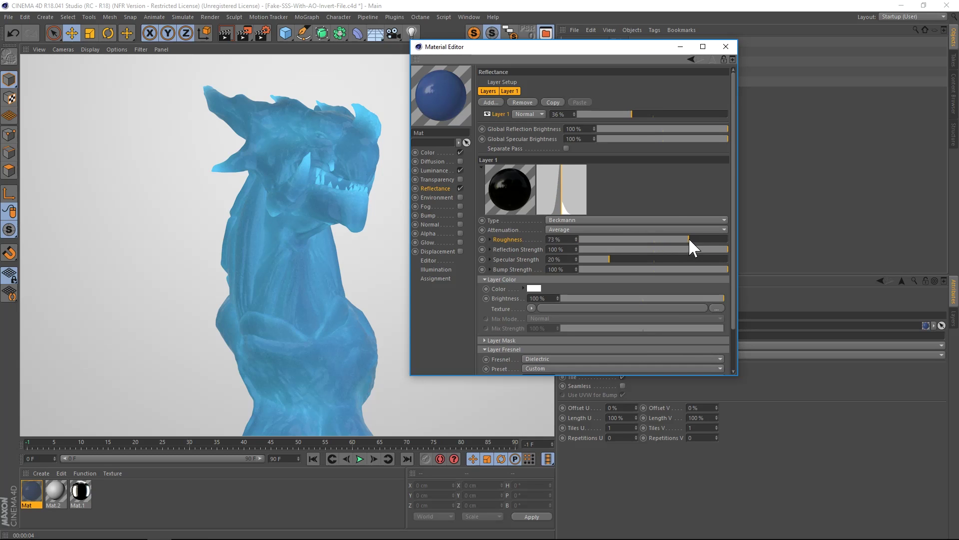
pyautogui.click(634, 113)
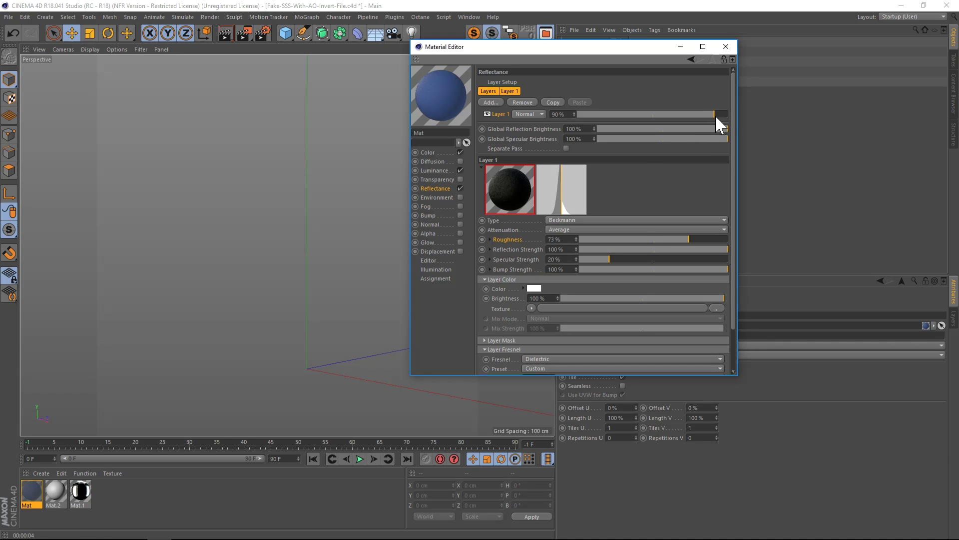
pyautogui.click(716, 114)
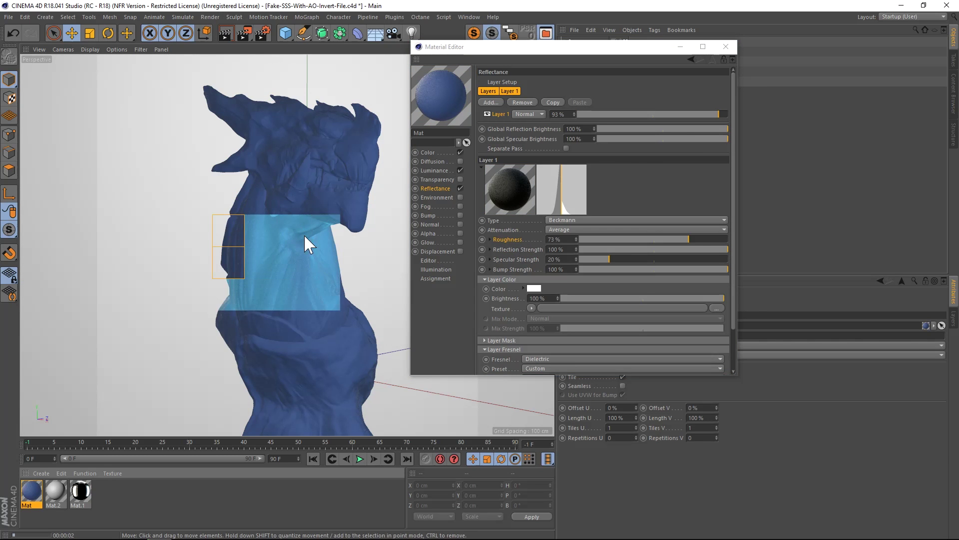
pyautogui.click(434, 170)
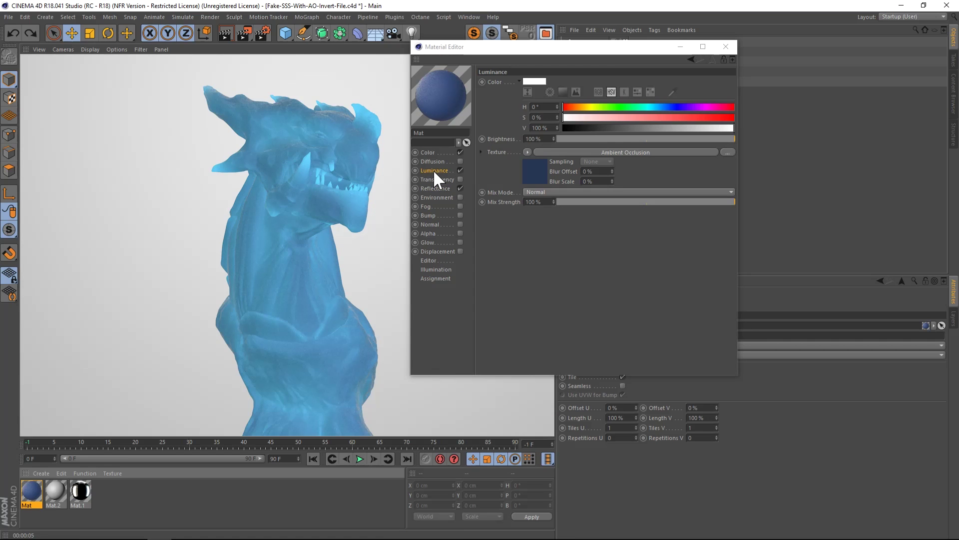